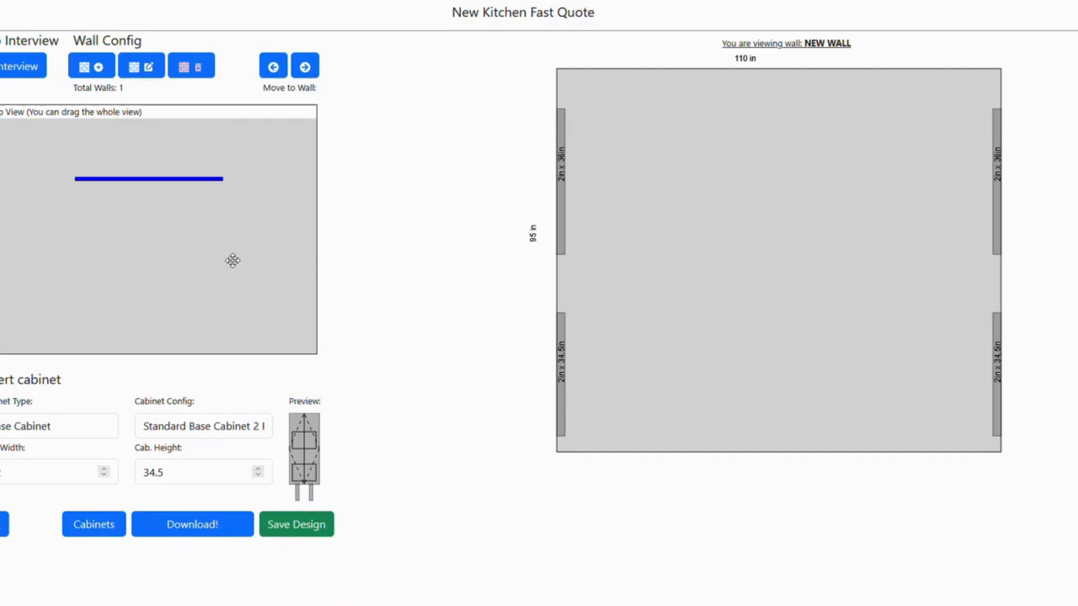
Insert a Standard Base Cabinet 1 Shelf, 1 Door, L on the wall, starting beside the lower-left filler
{"action": "left_click", "coordinate": [223, 431]}
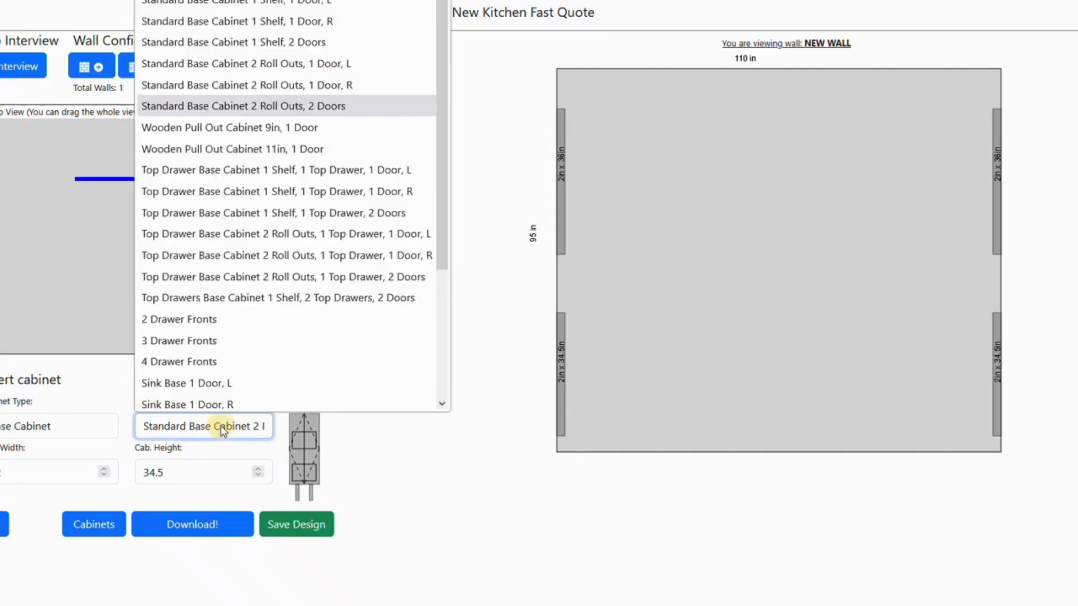
{"action": "left_click", "coordinate": [245, 3]}
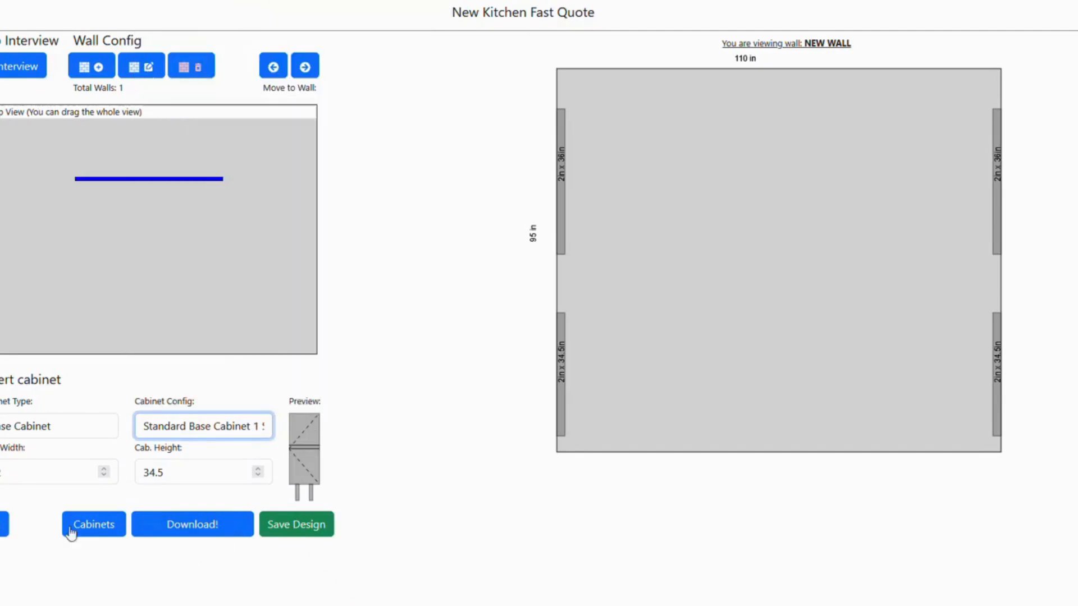
{"action": "left_click", "coordinate": [222, 431]}
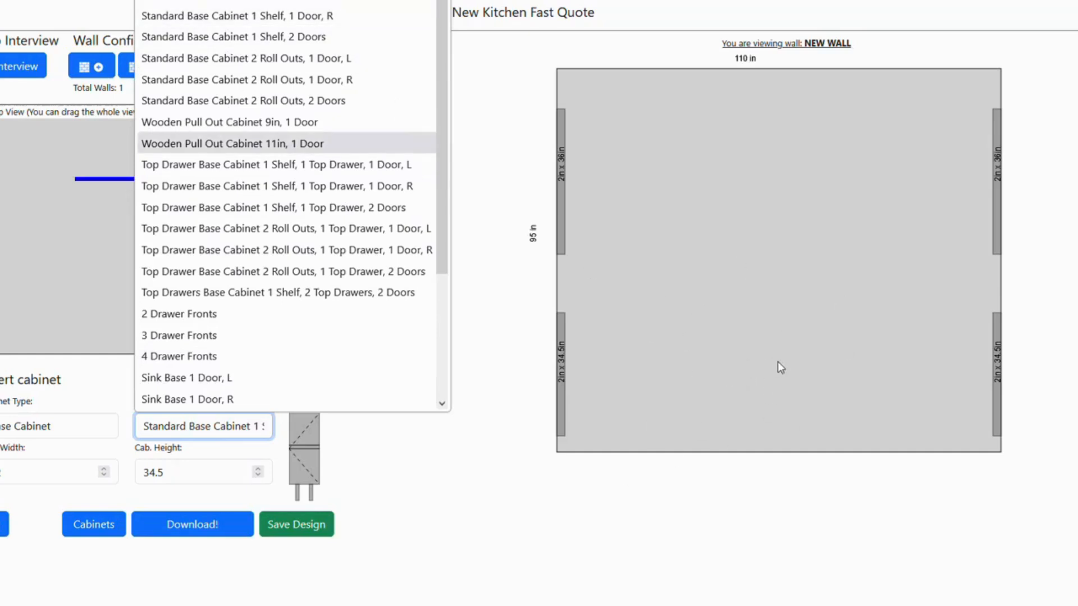
{"action": "left_click", "coordinate": [264, 2]}
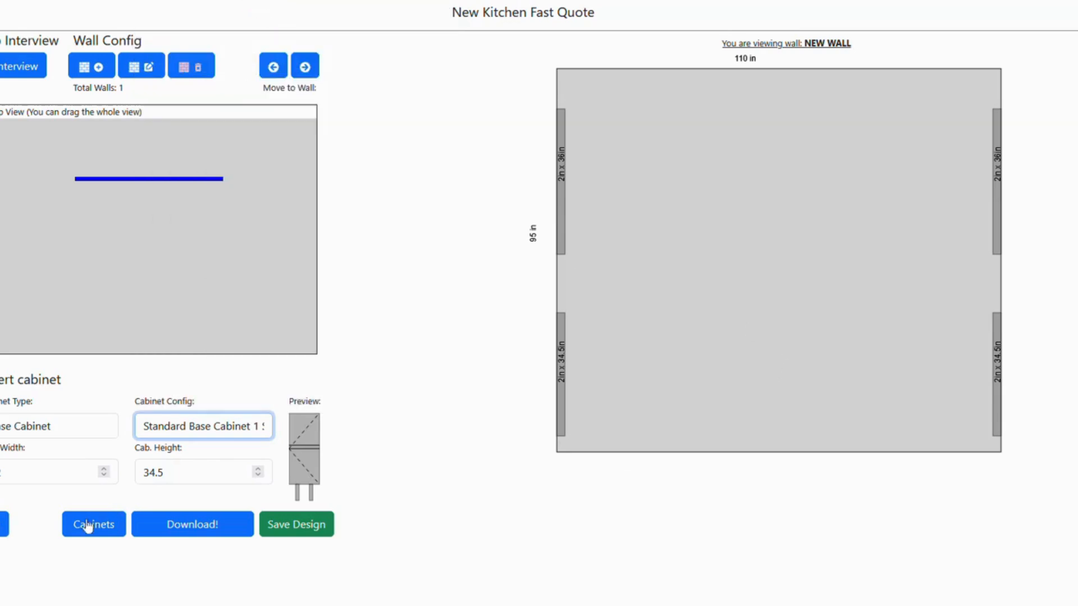
{"action": "left_click", "coordinate": [4, 524]}
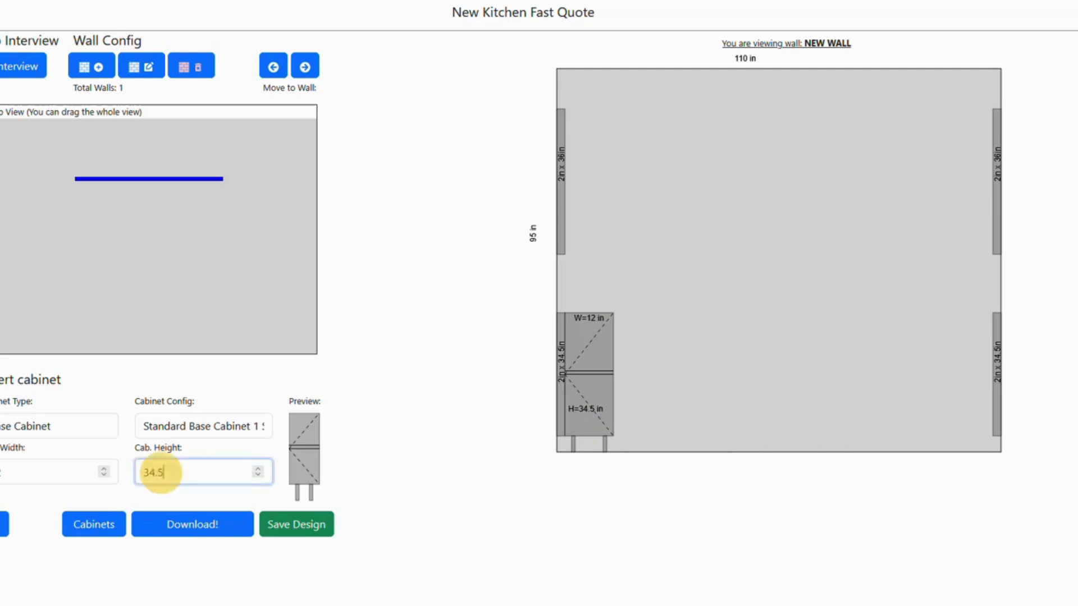
{"action": "double_click", "coordinate": [152, 472]}
{"action": "left_click", "coordinate": [456, 495]}
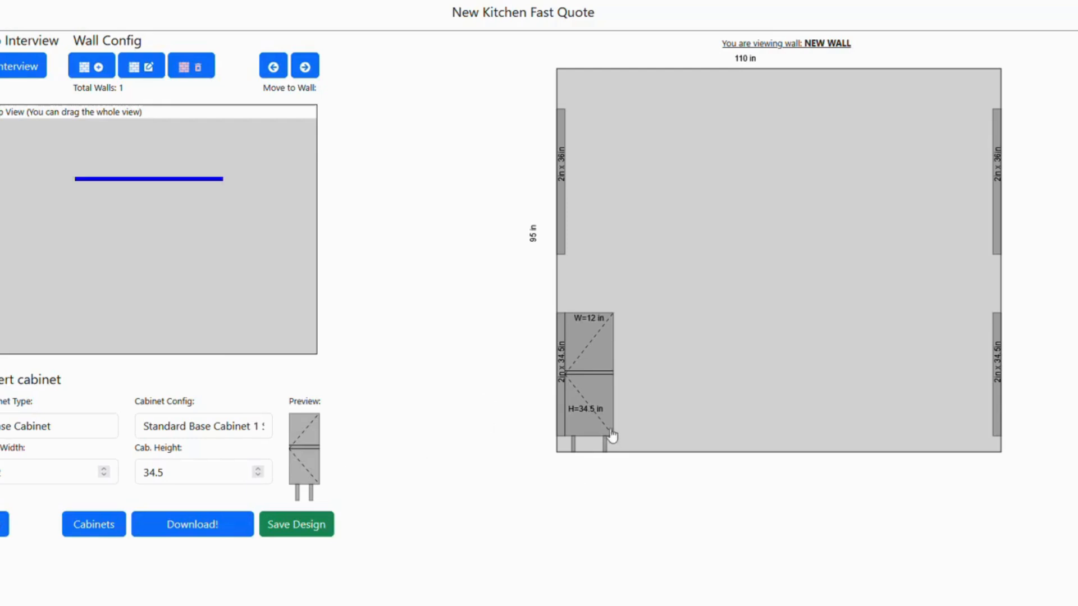
Set the placed one-shelf base cabinet's width to 16 in
{"action": "mouse_move", "coordinate": [590, 380]}
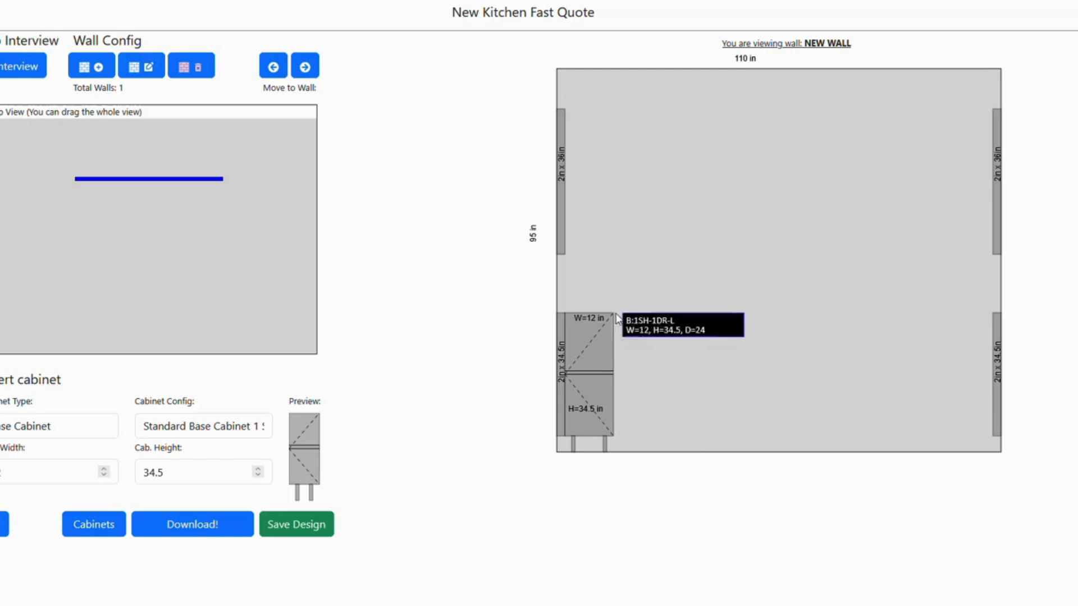
{"action": "left_click", "coordinate": [592, 385]}
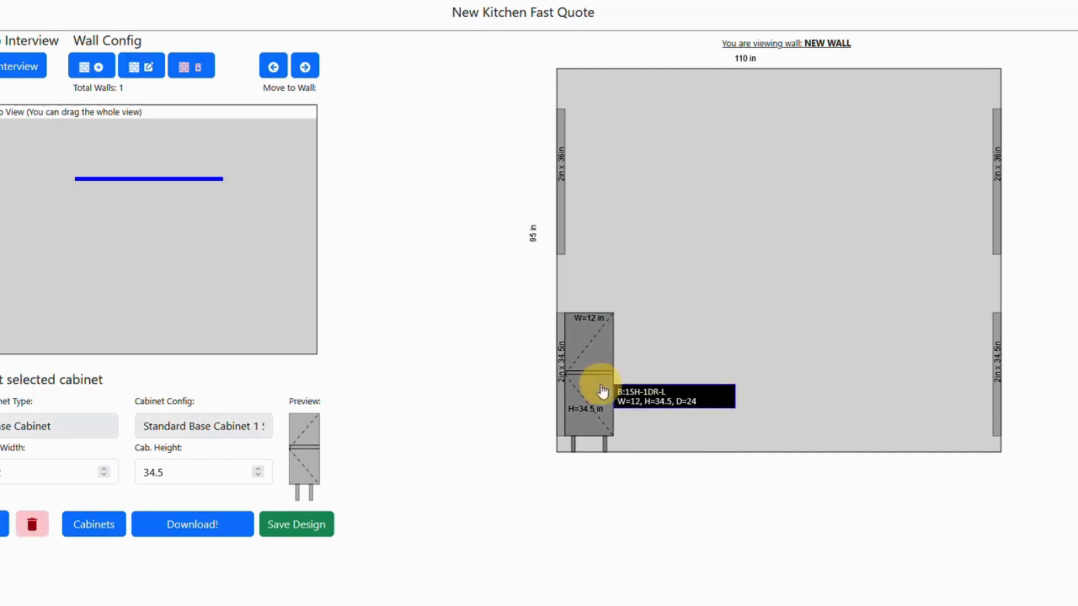
{"action": "left_click", "coordinate": [4, 472]}
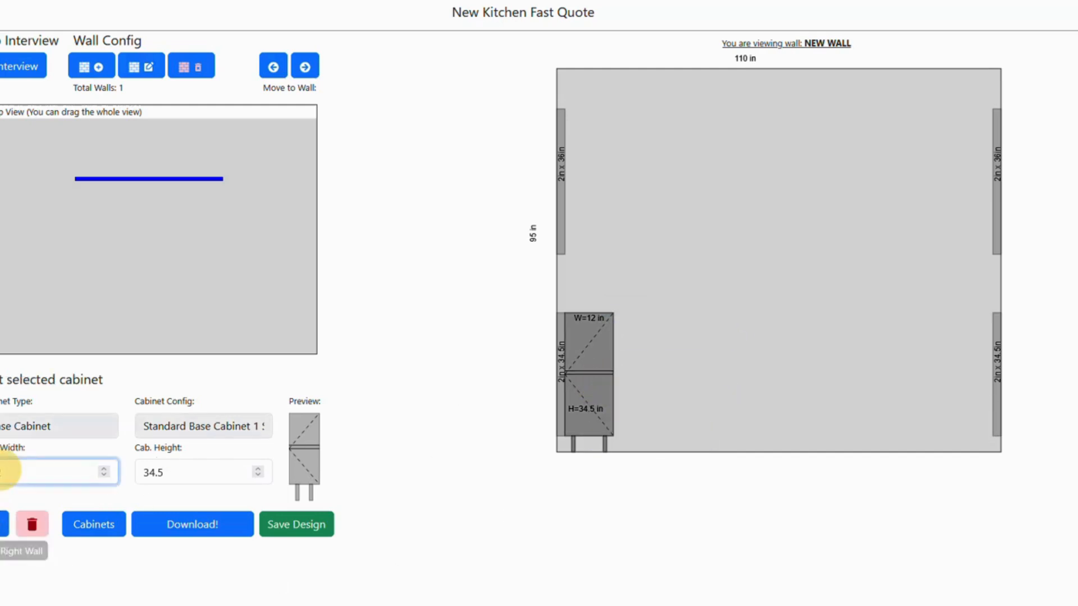
{"action": "type", "text": "1"}
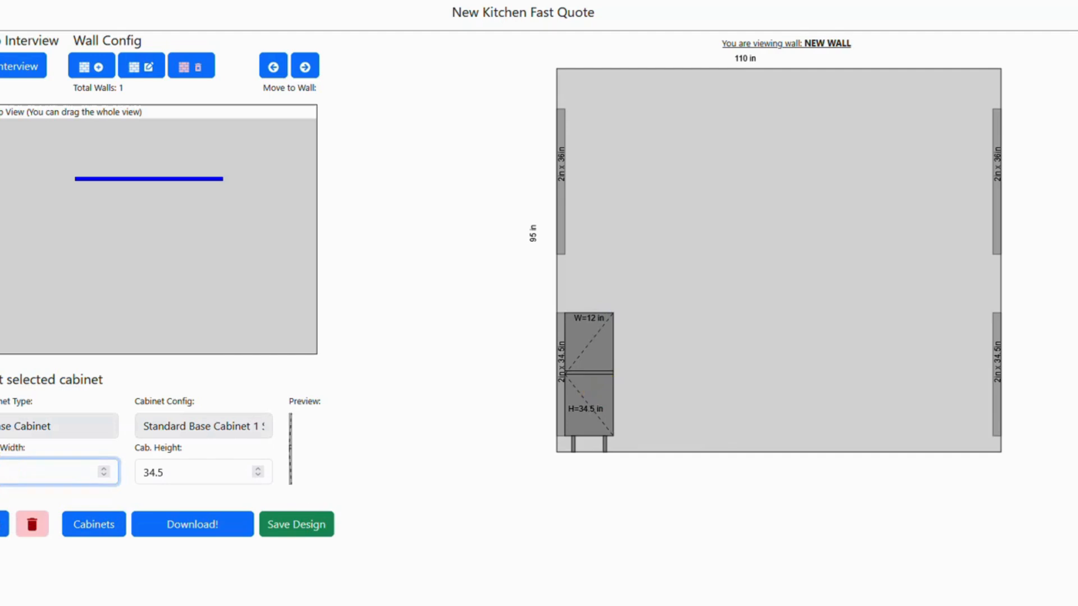
{"action": "type", "text": "2"}
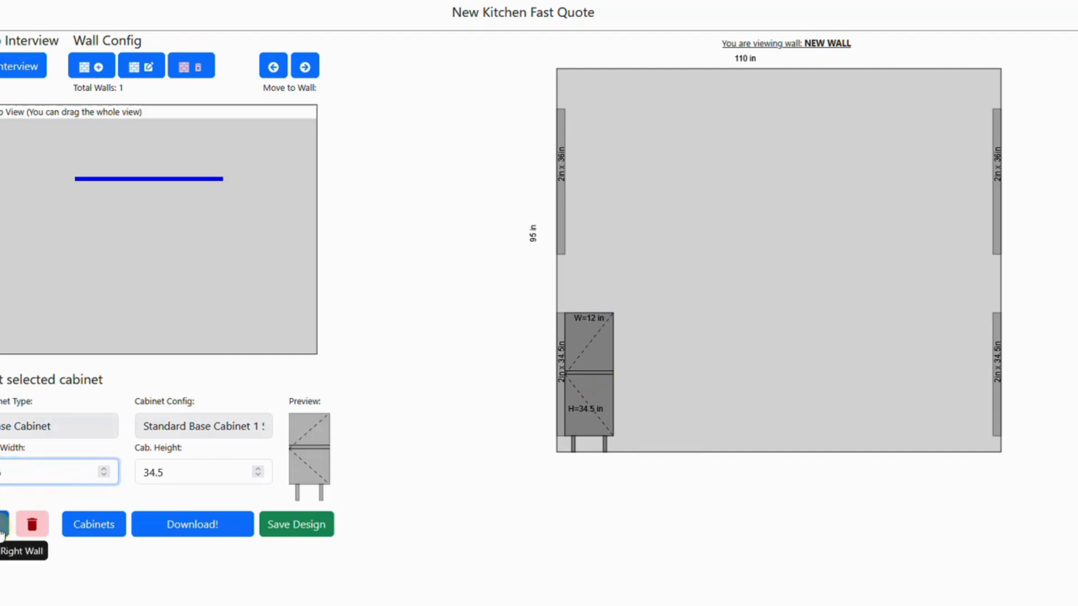
{"action": "left_click", "coordinate": [2, 532]}
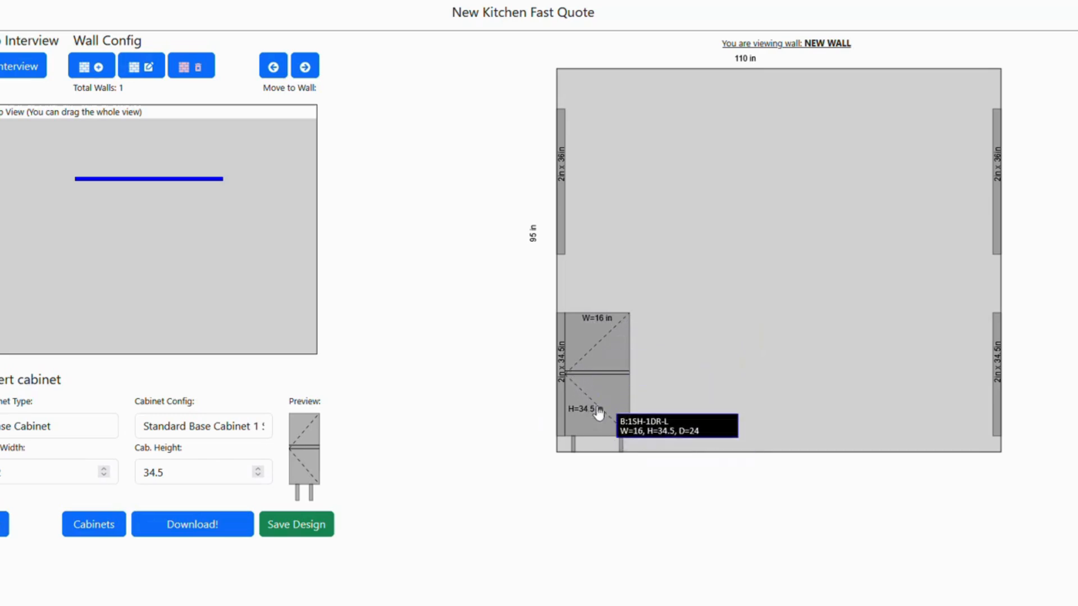
Add a Standard Base Cabinet 1 Shelf, 1 Door, R beside the 16 in cabinet
{"action": "left_click", "coordinate": [225, 430]}
{"action": "left_click", "coordinate": [272, 19]}
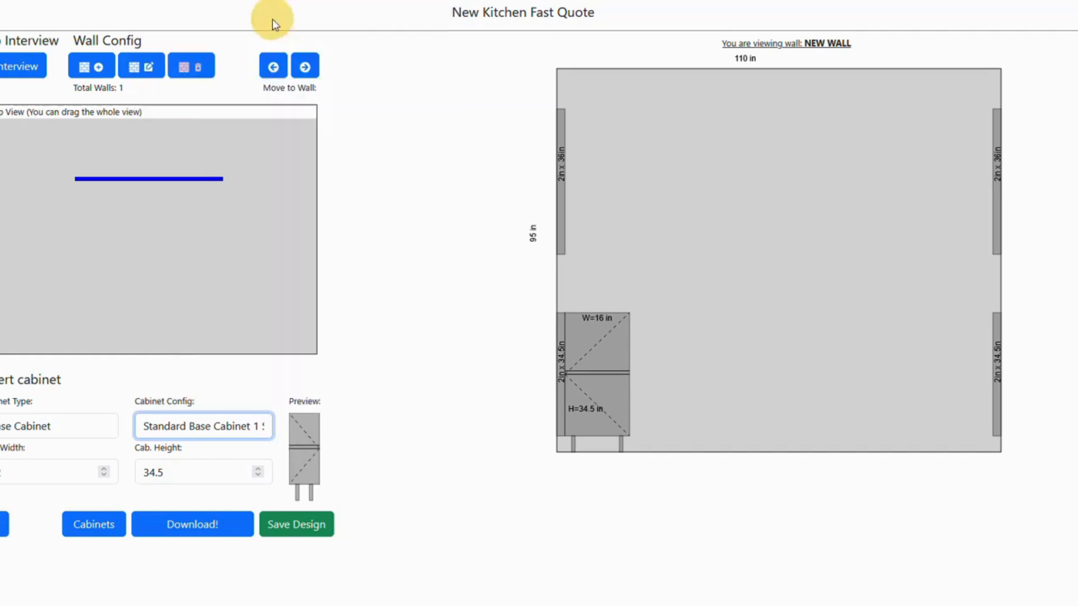
{"action": "left_click", "coordinate": [4, 524]}
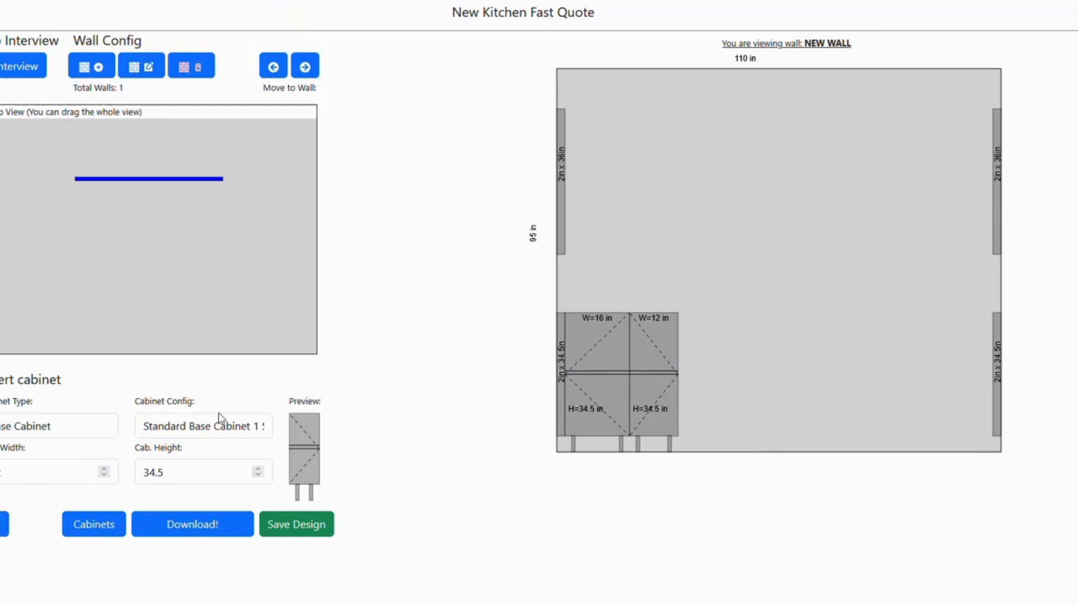
Add a Standard Base Cabinet 2 Roll Outs, 1 Door, L at the end of the base row
{"action": "left_click", "coordinate": [212, 428]}
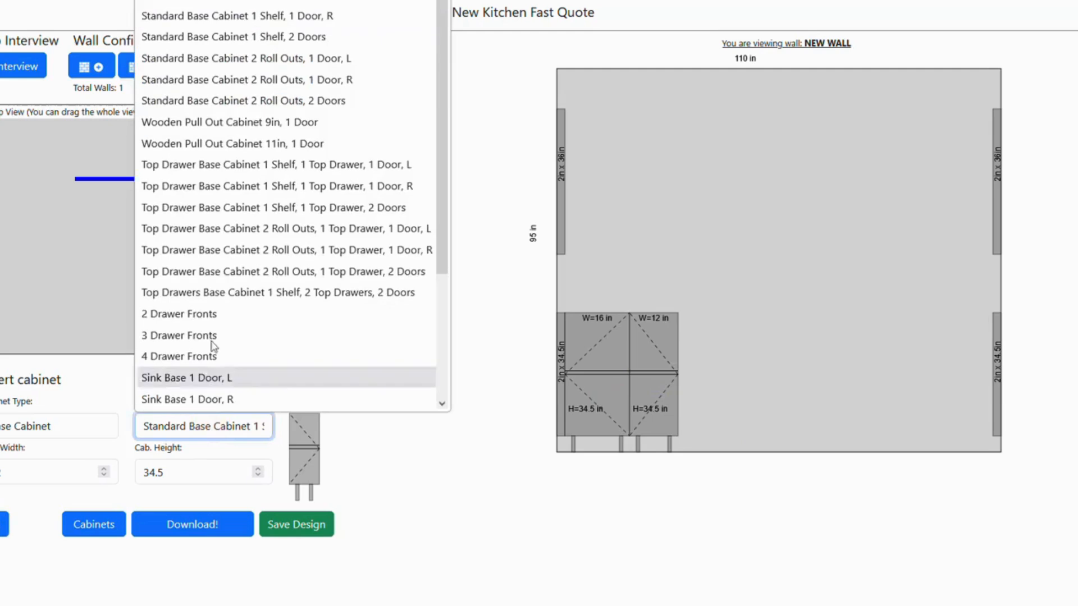
{"action": "left_click", "coordinate": [250, 58]}
{"action": "left_click", "coordinate": [4, 525]}
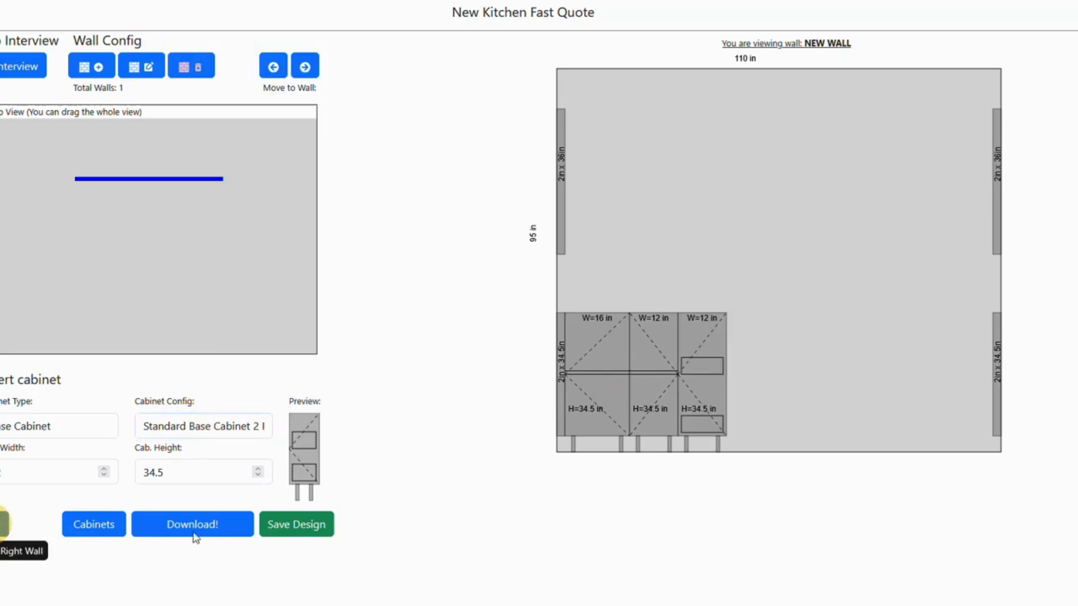
{"action": "mouse_move", "coordinate": [694, 368]}
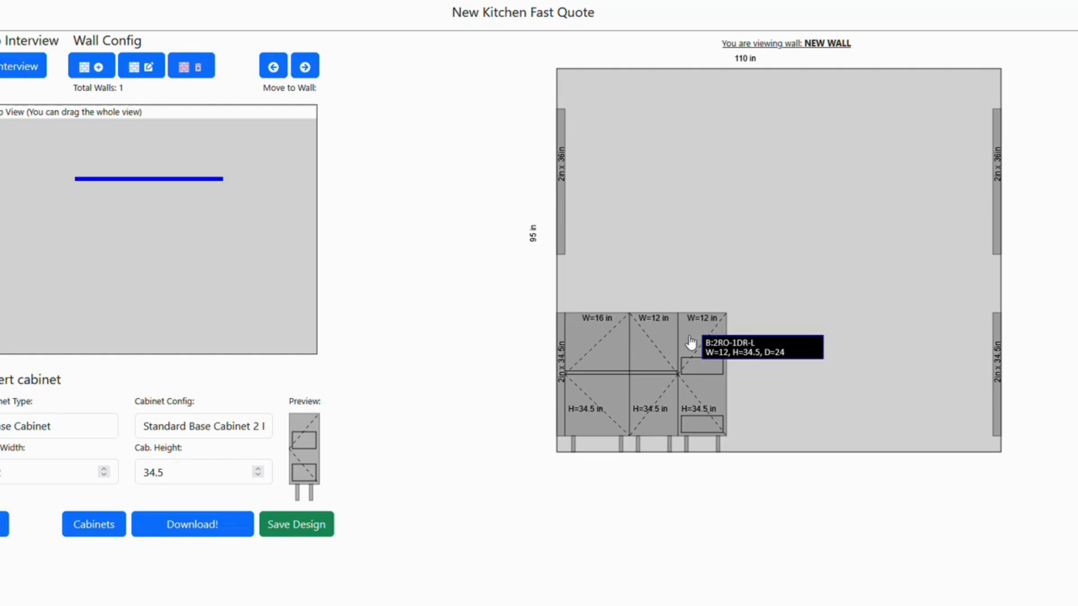
{"action": "mouse_move", "coordinate": [683, 322]}
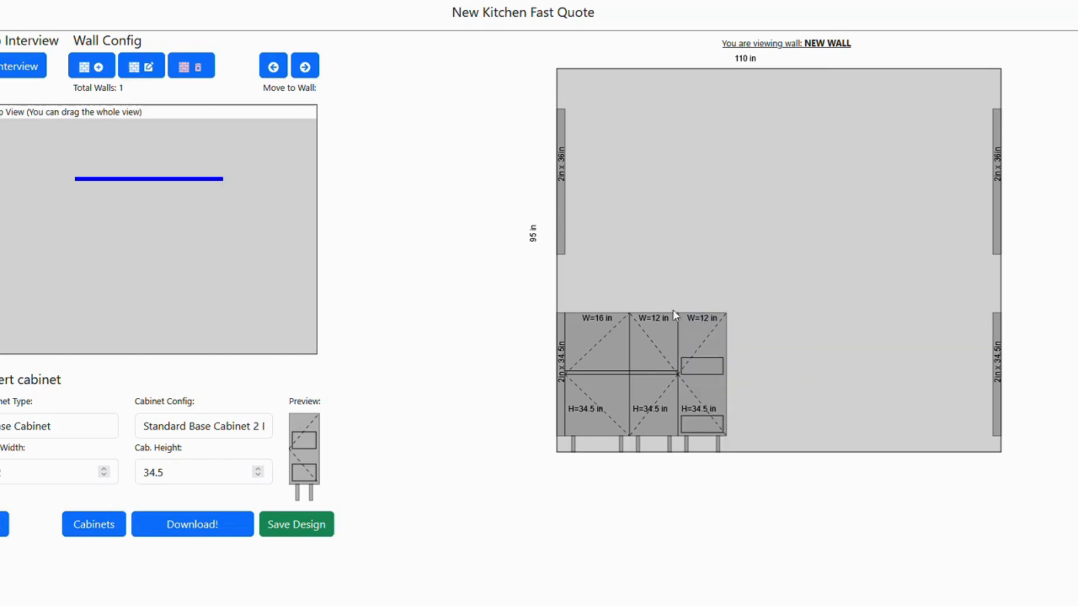
Add a Standard Base Cabinet 2 Roll Outs, 1 Door, R to the base row and set its width to 24 in
{"action": "left_click", "coordinate": [237, 432]}
{"action": "left_click", "coordinate": [252, 87]}
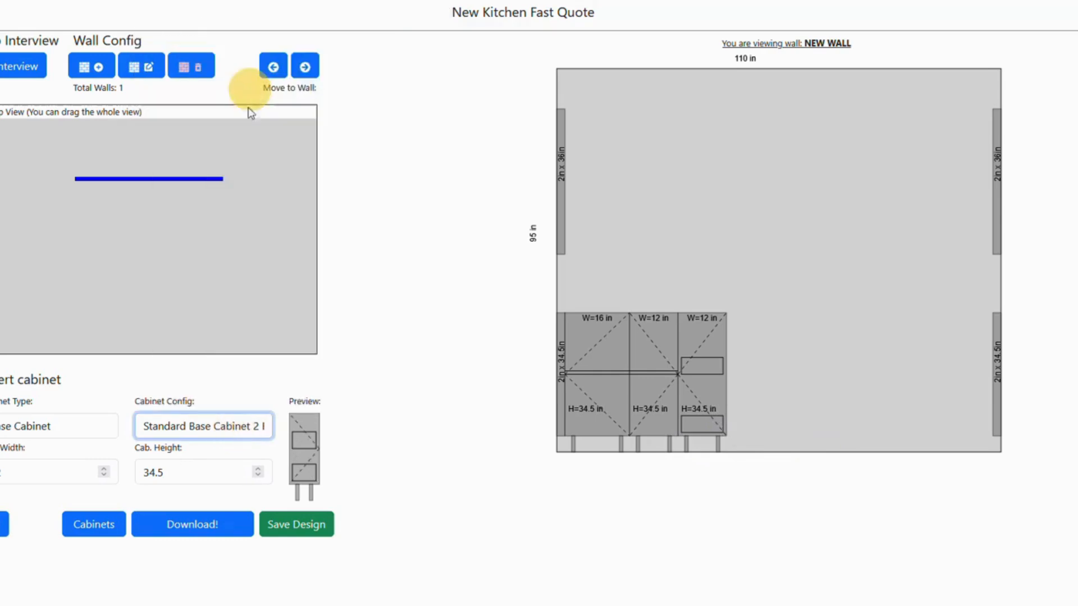
{"action": "left_click", "coordinate": [4, 524]}
{"action": "left_click", "coordinate": [742, 359]}
{"action": "left_click_drag", "start_coordinate": [8, 471], "coordinate": [0, 470]}
{"action": "type", "text": "24"}
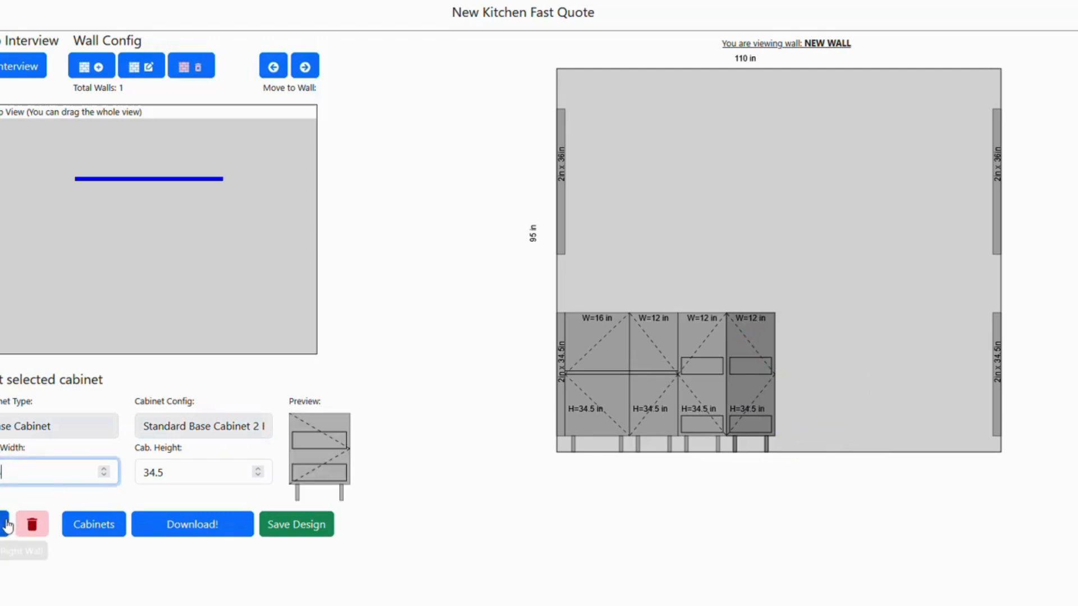
{"action": "left_click", "coordinate": [5, 524]}
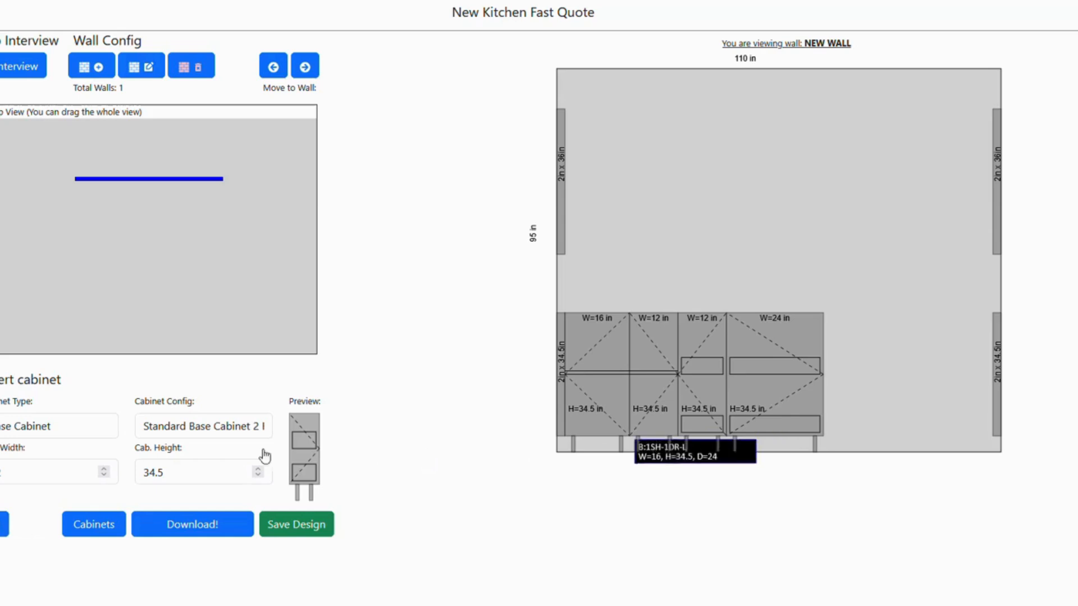
Add a Wooden Pull Out Cabinet 9in, 1 Door beside the 24 in cabinet
{"action": "left_click", "coordinate": [228, 430]}
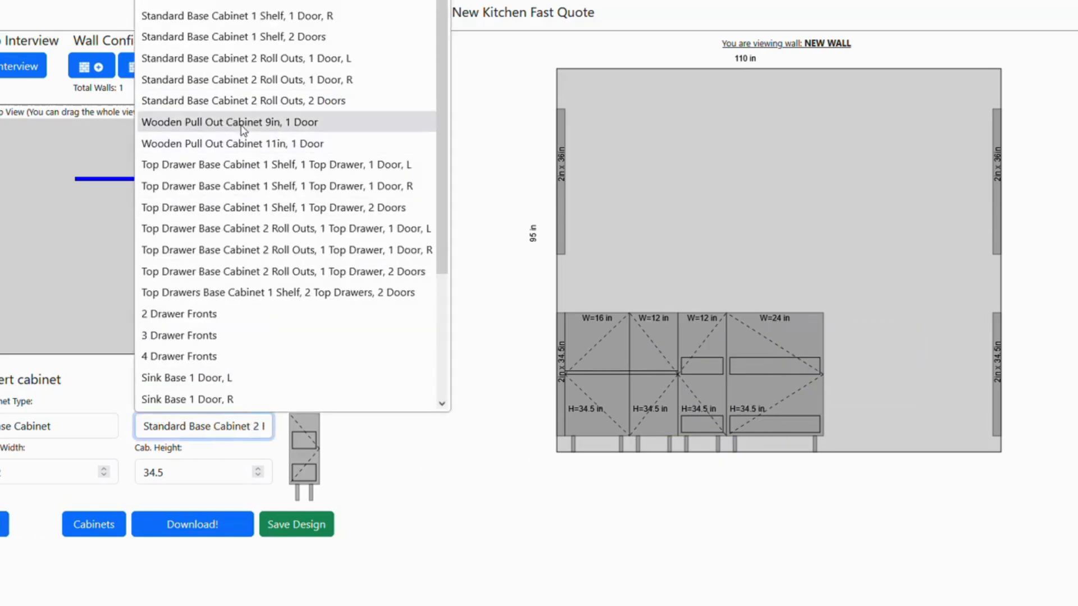
{"action": "left_click", "coordinate": [241, 123]}
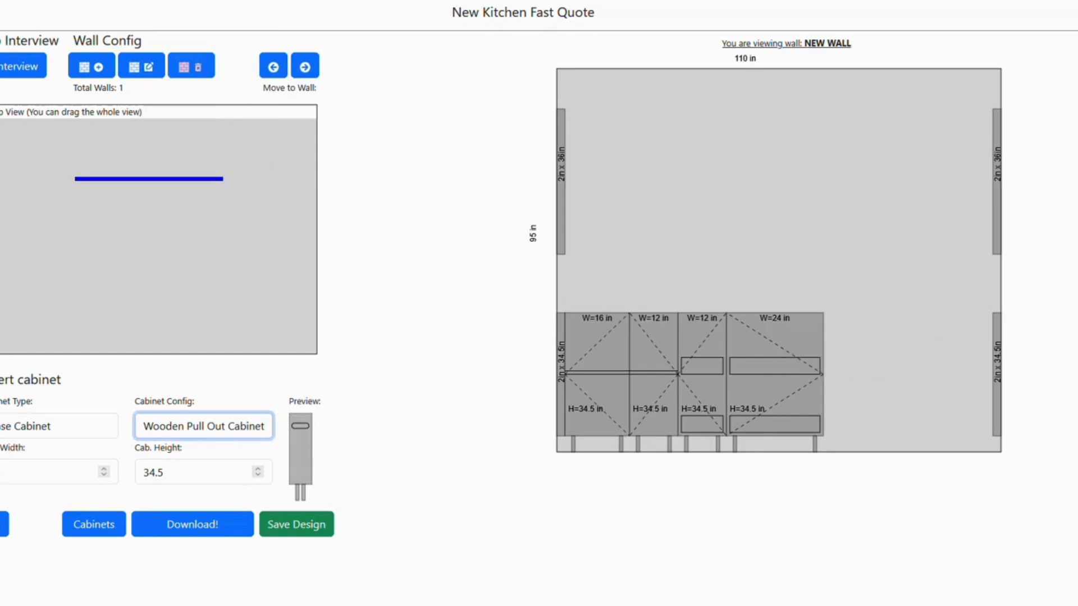
{"action": "left_click", "coordinate": [4, 525]}
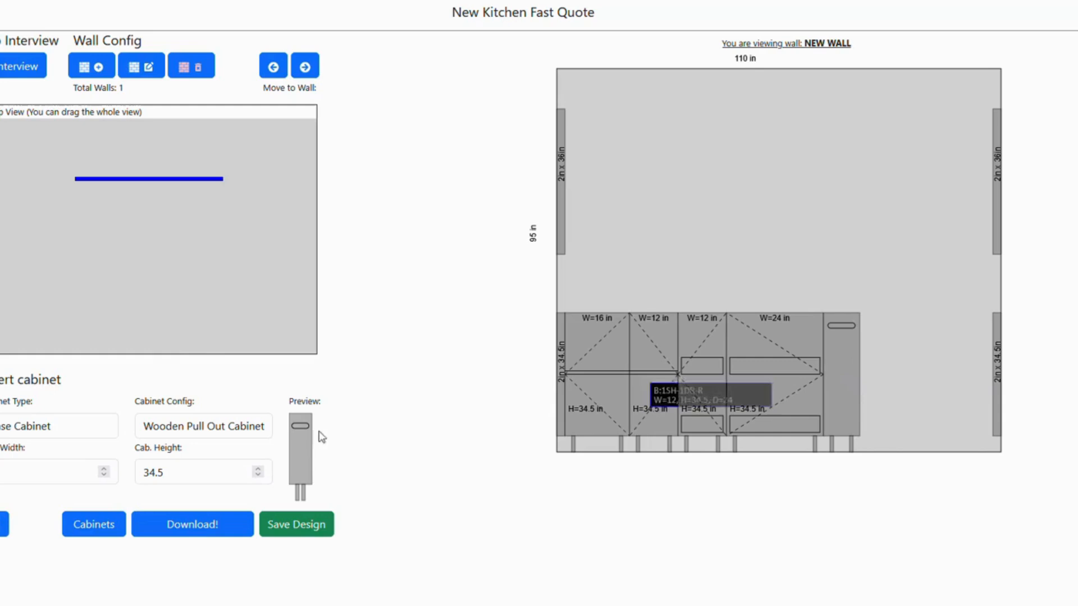
Add a Wooden Pull Out Cabinet 11in, 1 Door at the end of the base row
{"action": "left_click", "coordinate": [194, 428]}
{"action": "left_click", "coordinate": [211, 149]}
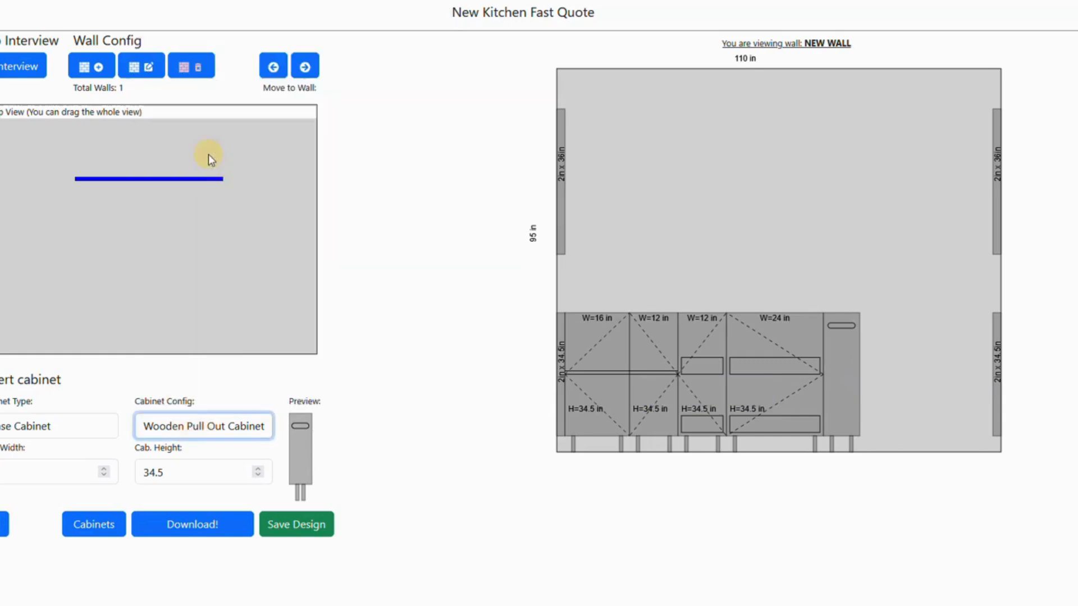
{"action": "left_click", "coordinate": [4, 524]}
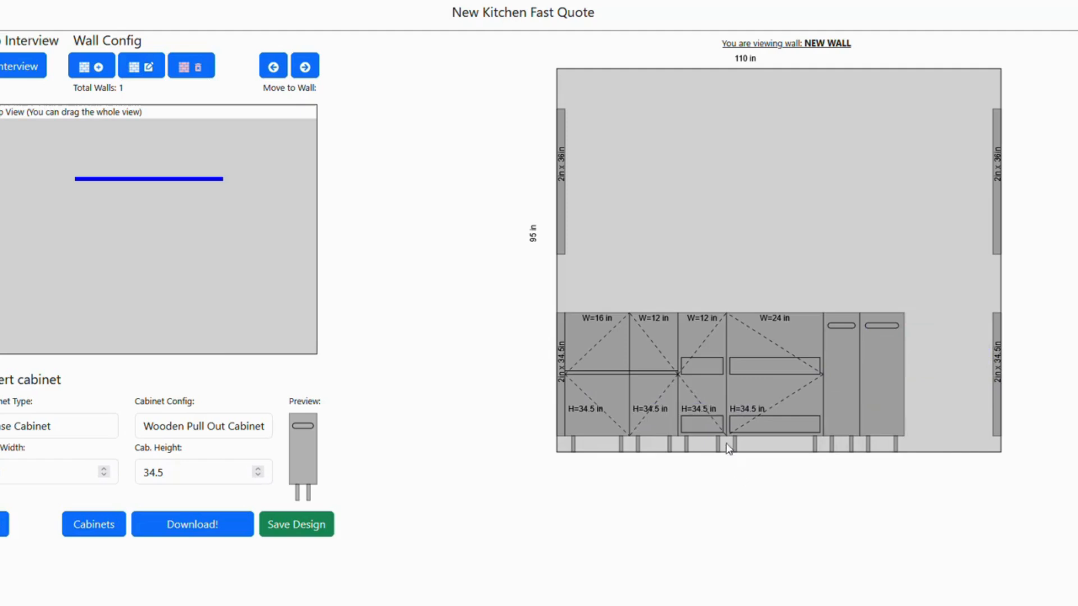
Set the width of the 12 in base cabinet with two roll outs to 15 in
{"action": "left_click", "coordinate": [708, 353]}
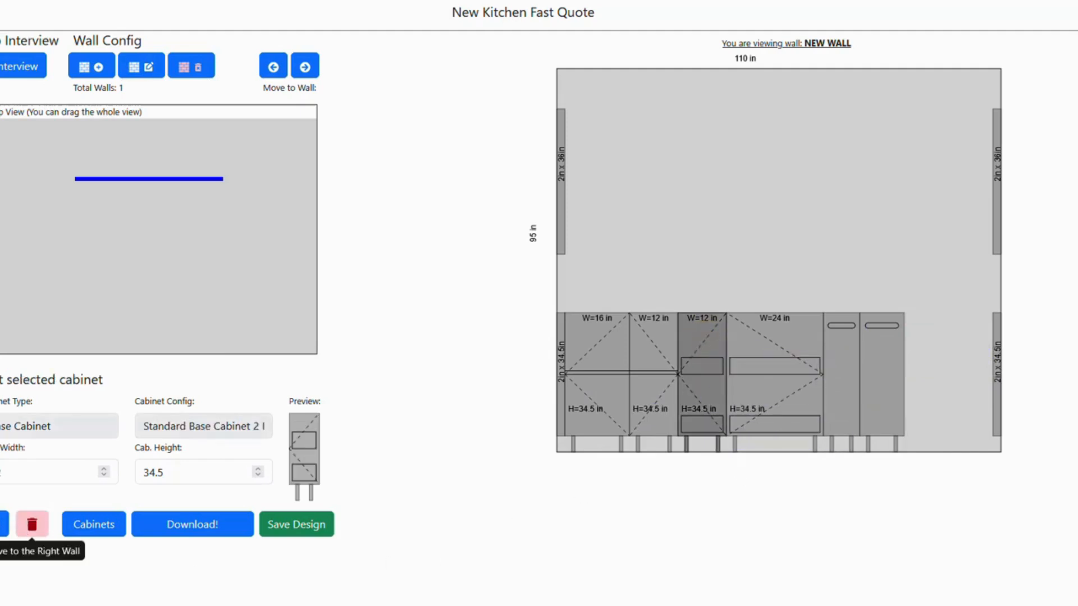
{"action": "left_click", "coordinate": [5, 470]}
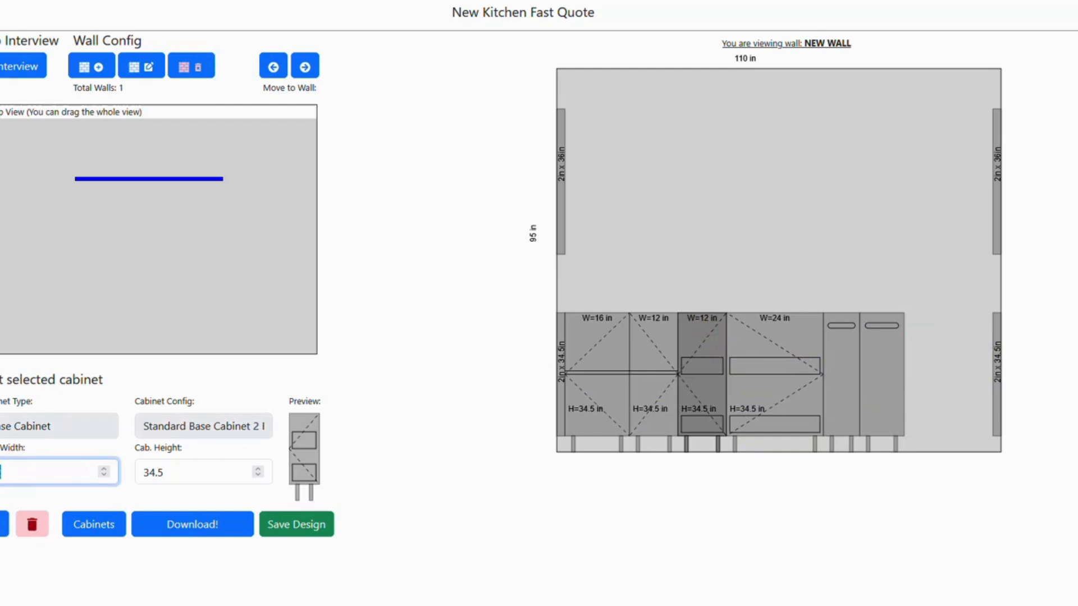
{"action": "type", "text": "15"}
{"action": "left_click", "coordinate": [3, 531]}
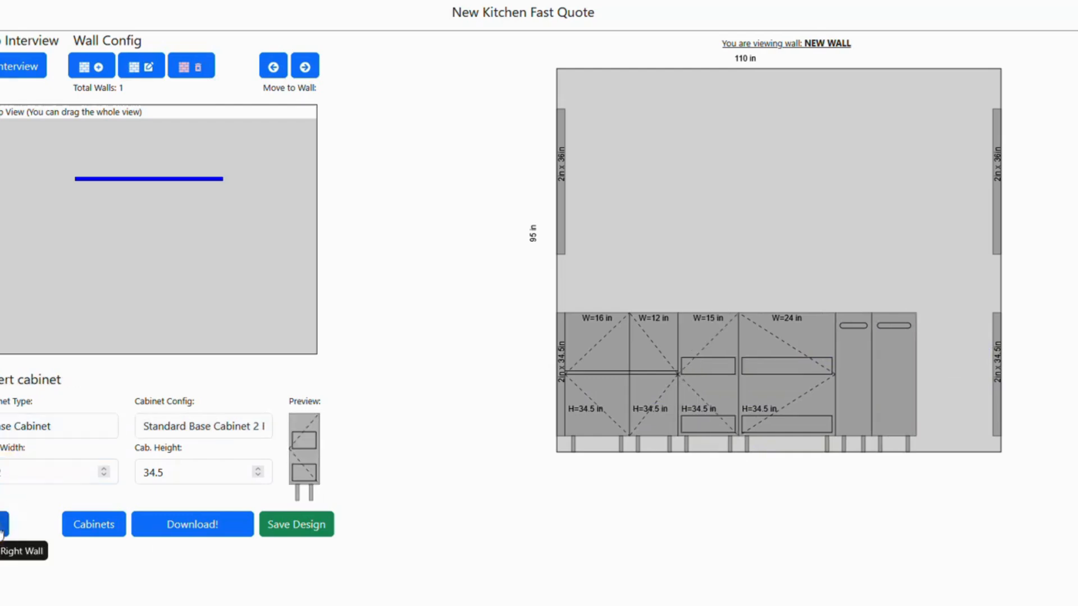
{"action": "mouse_move", "coordinate": [949, 368]}
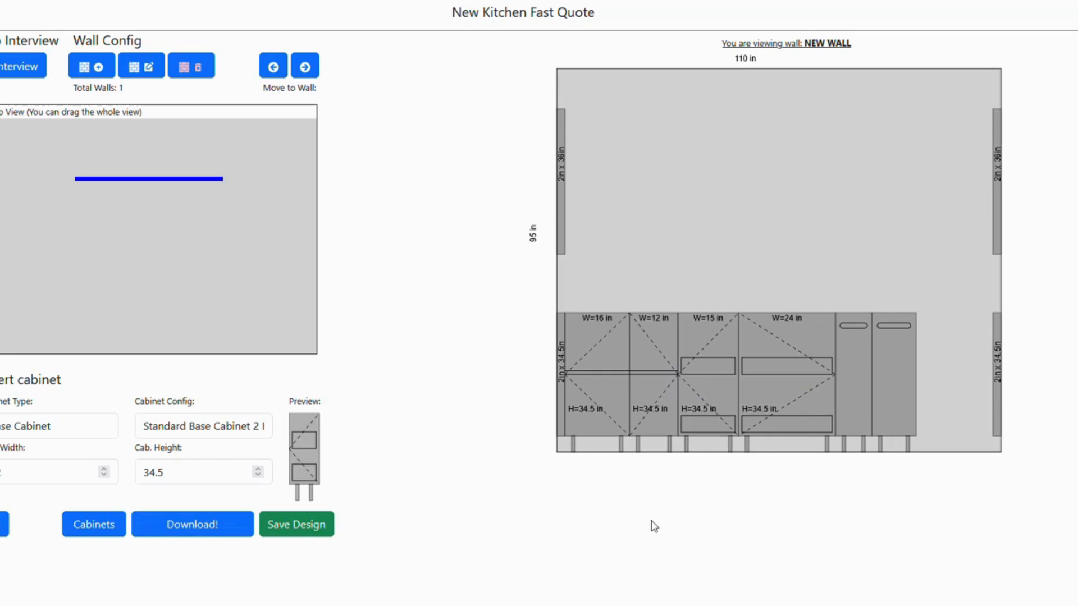
Delete the 15 in two-roll-out cabinet, the 12 in one-shelf cabinet and the 9 in wooden pull out cabinet from the wall
{"action": "left_click", "coordinate": [716, 409]}
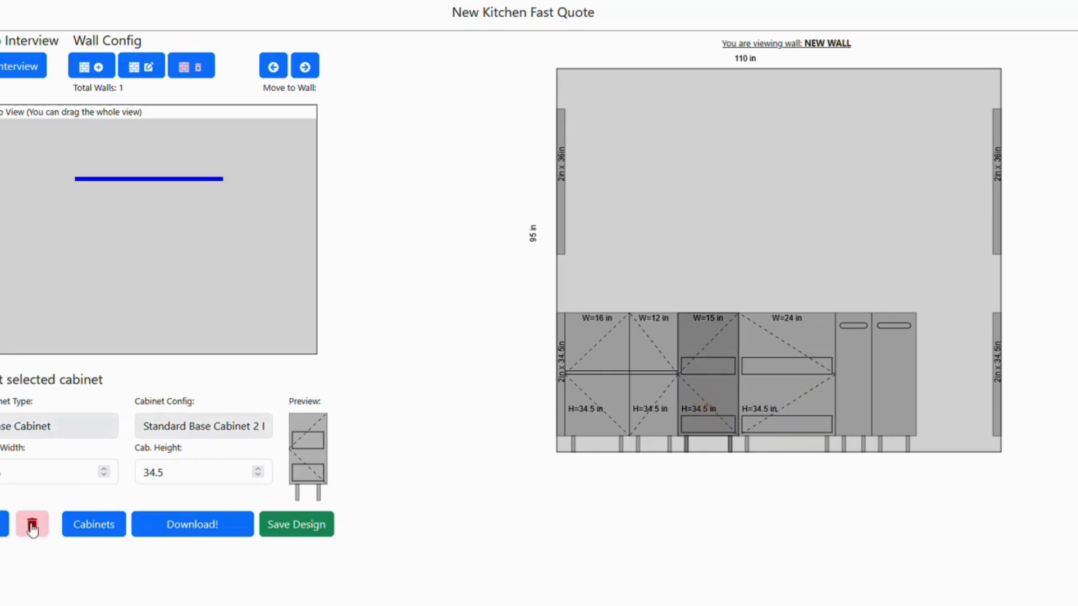
{"action": "left_click", "coordinate": [32, 526]}
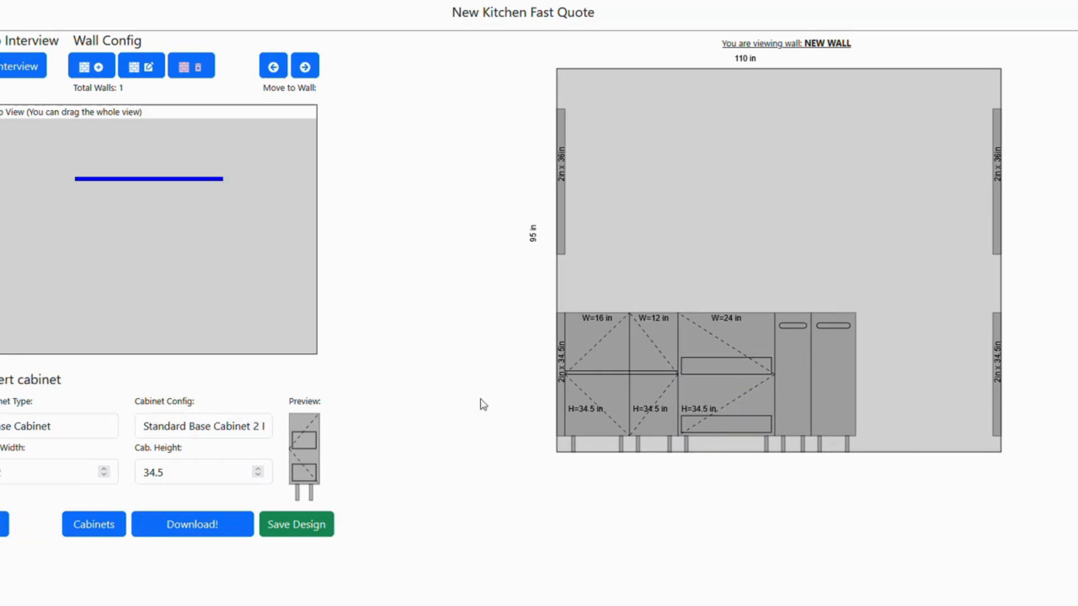
{"action": "left_click", "coordinate": [645, 376]}
{"action": "left_click", "coordinate": [32, 526]}
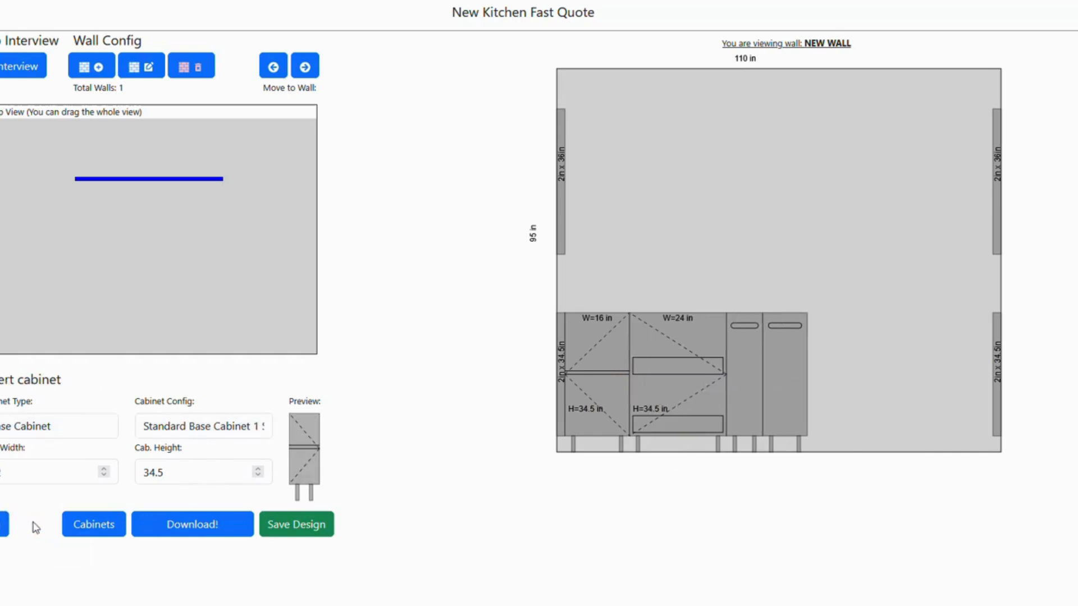
{"action": "left_click", "coordinate": [752, 362]}
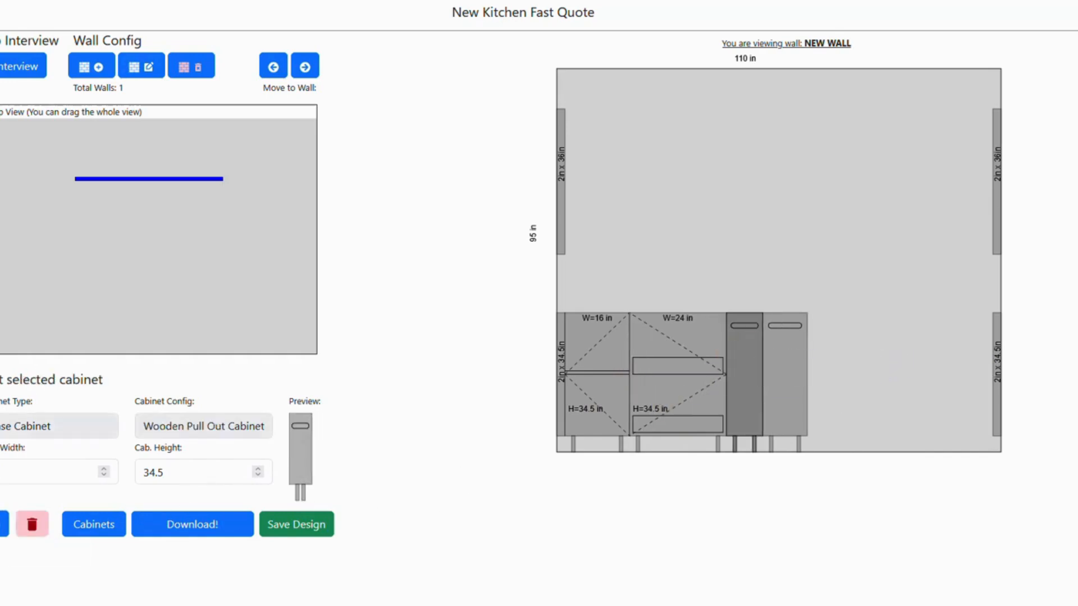
{"action": "left_click", "coordinate": [32, 526]}
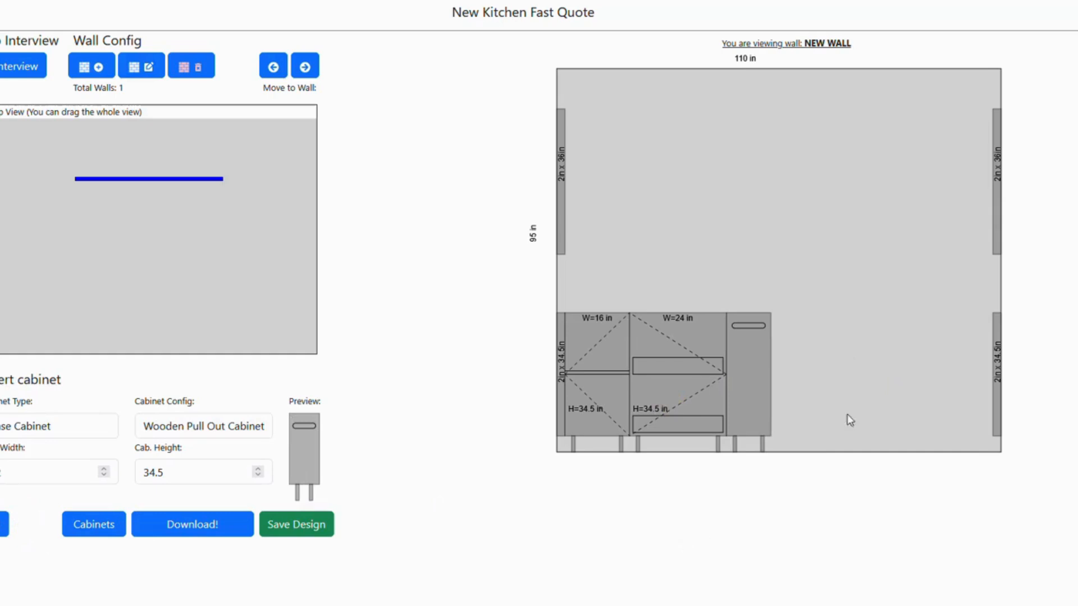